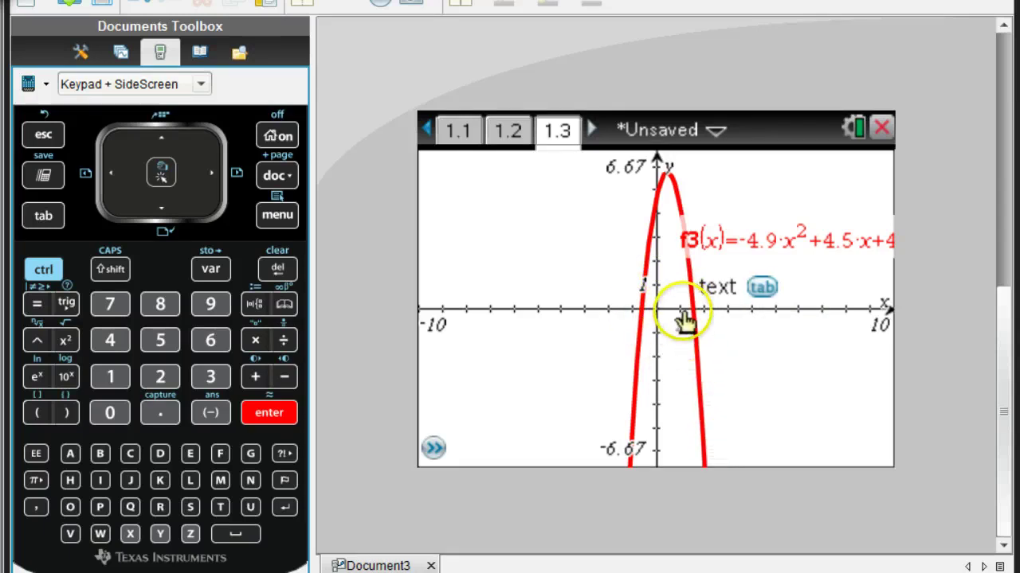
# Set the x range of the f3 graph window to XMin -1 and XMax 5 in the window settings
pyautogui.click(705, 325)
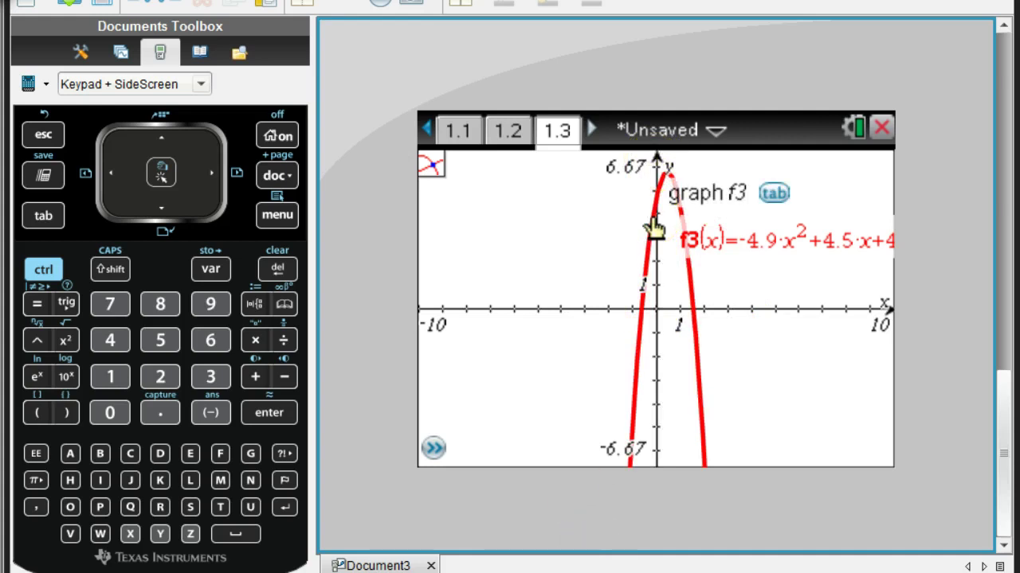
pyautogui.click(289, 213)
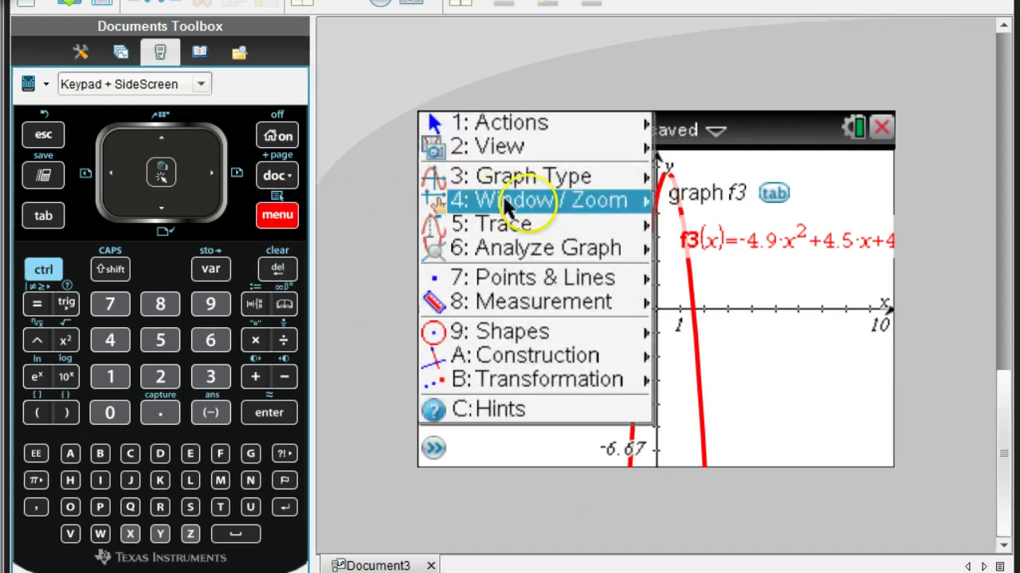
pyautogui.click(603, 200)
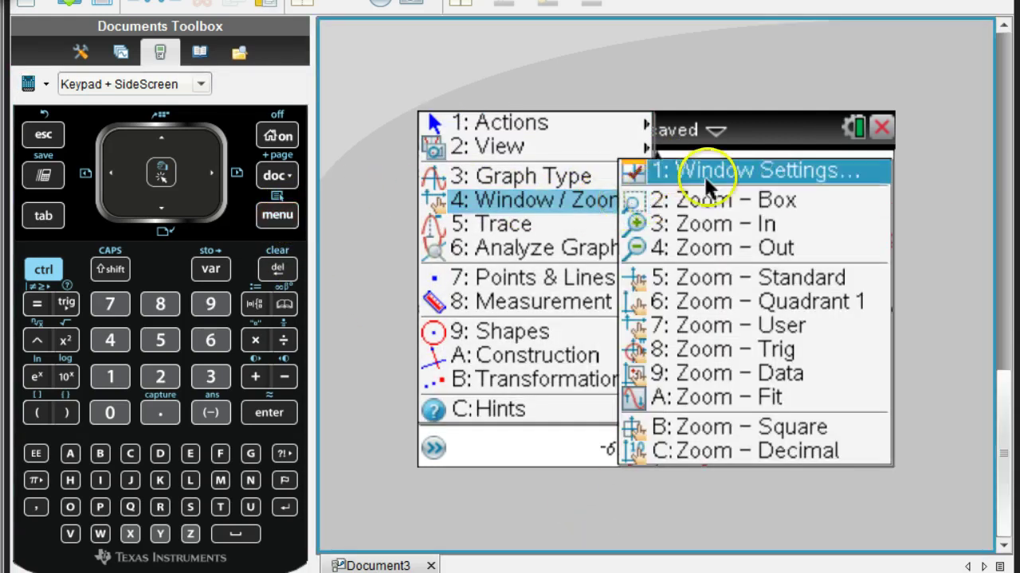
pyautogui.click(709, 172)
pyautogui.press('-')
pyautogui.write('1')
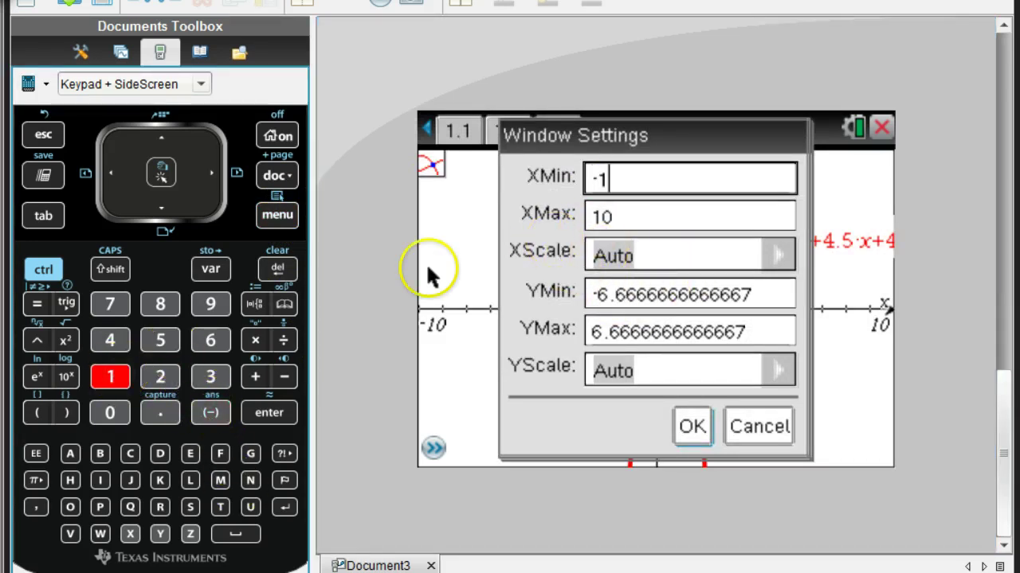
pyautogui.press('Tab')
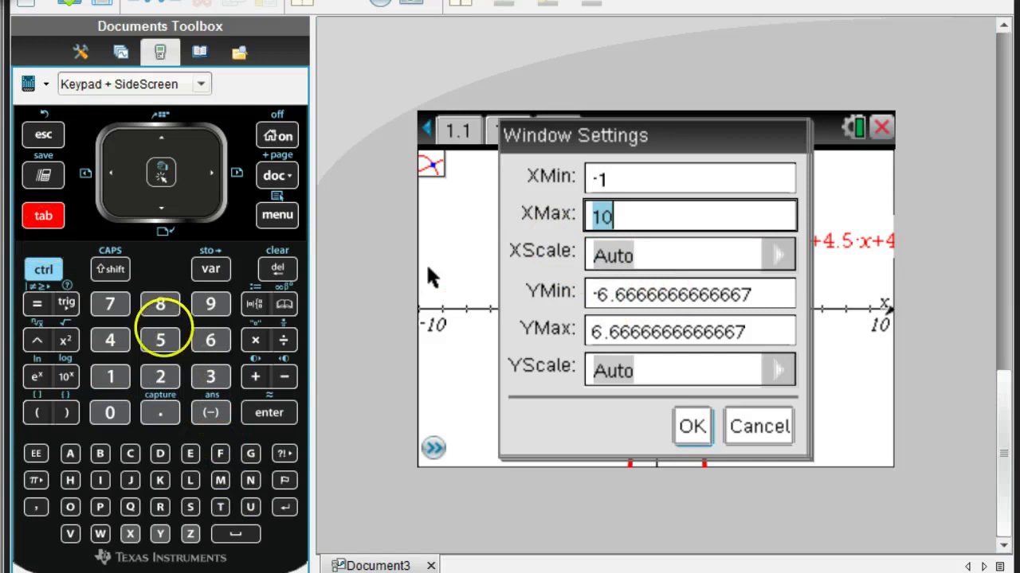
pyautogui.write('5')
pyautogui.press('Tab')
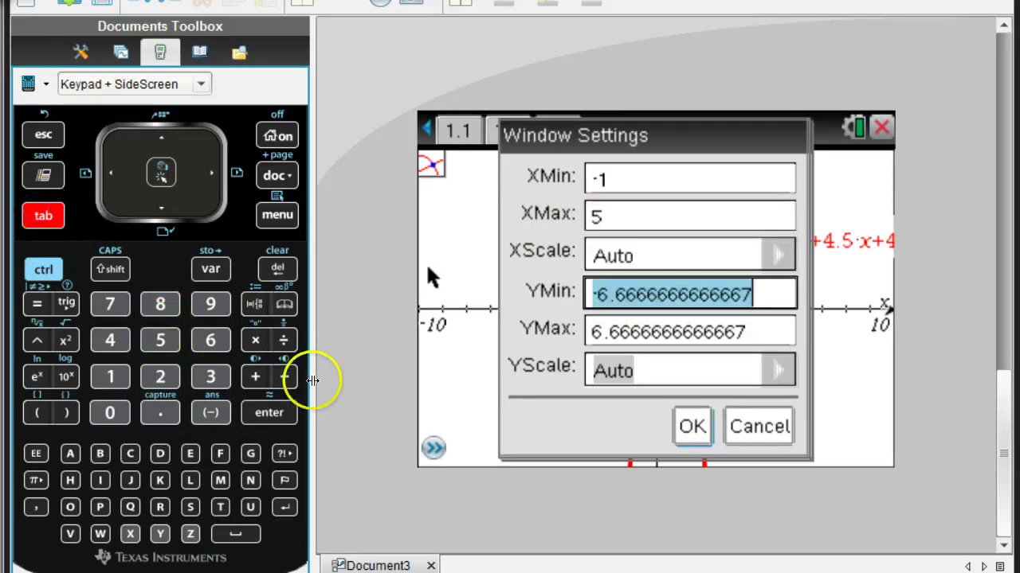
# Set the graph window's YMin to -1 and YMax to 7, and apply the window settings
pyautogui.write('-1')
pyautogui.press('Tab')
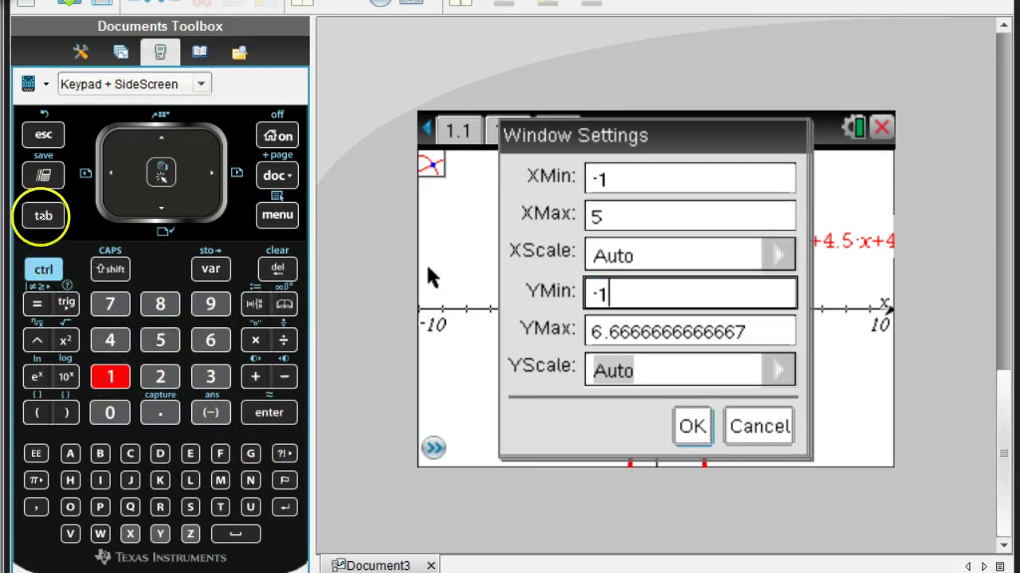
pyautogui.write('7')
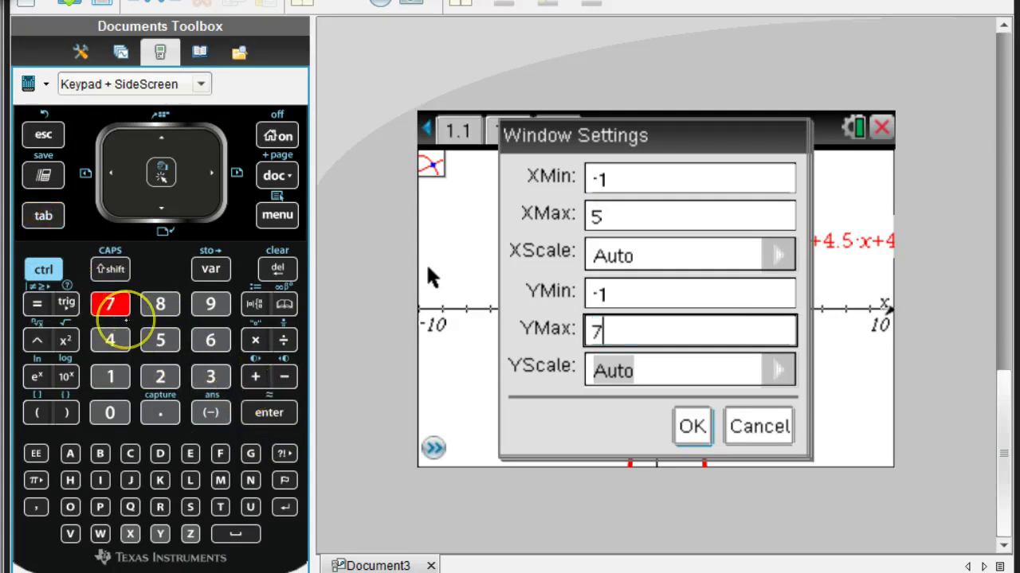
pyautogui.press('Return')
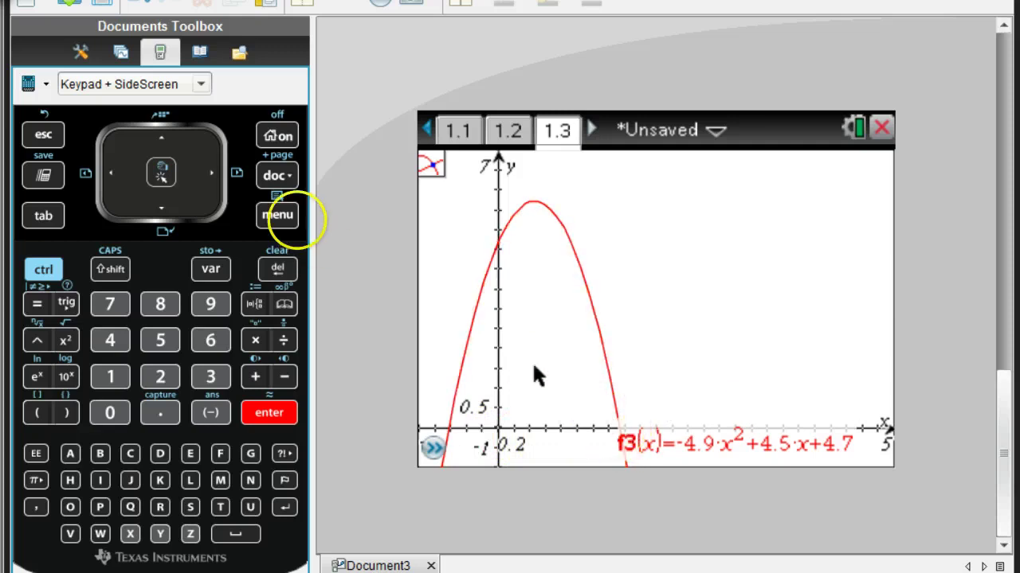
# Trace along the f3 graph to its positive zero to read how long the dive lasts
pyautogui.click(277, 214)
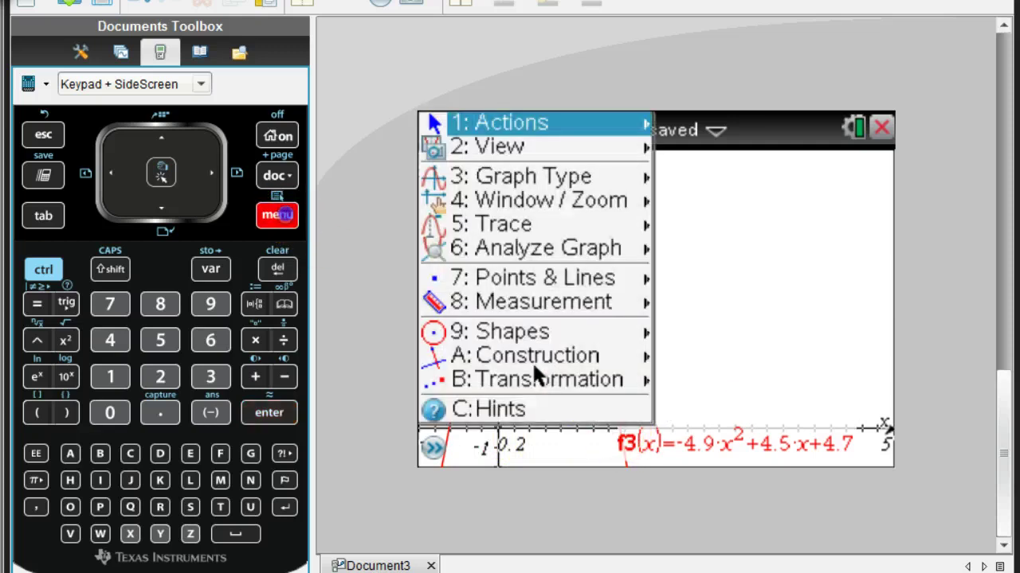
pyautogui.click(614, 226)
pyautogui.click(735, 225)
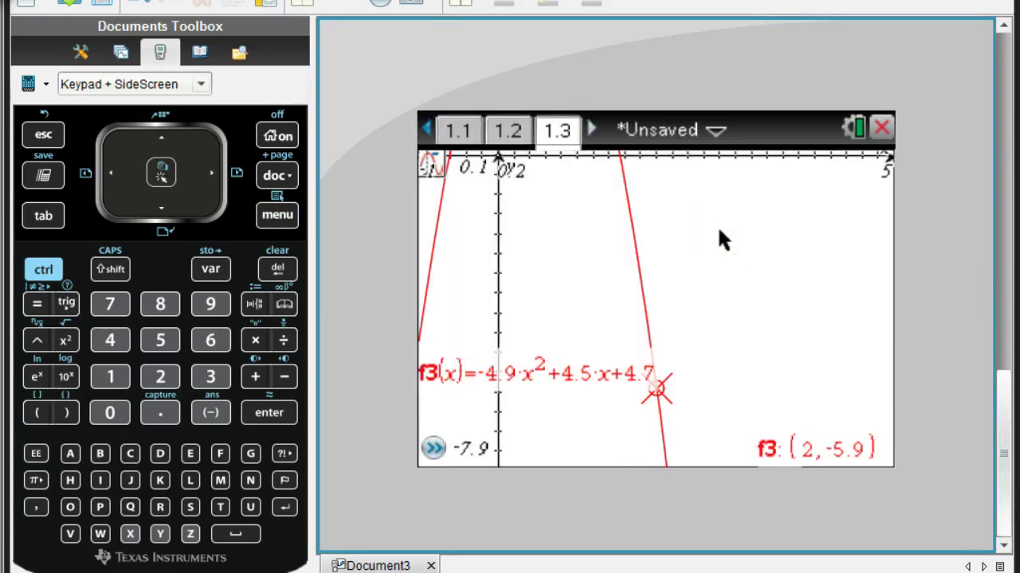
pyautogui.press('Left')
pyautogui.press('Left')
pyautogui.press('Left')
pyautogui.press('Left')
pyautogui.press('Left')
pyautogui.press('Left')
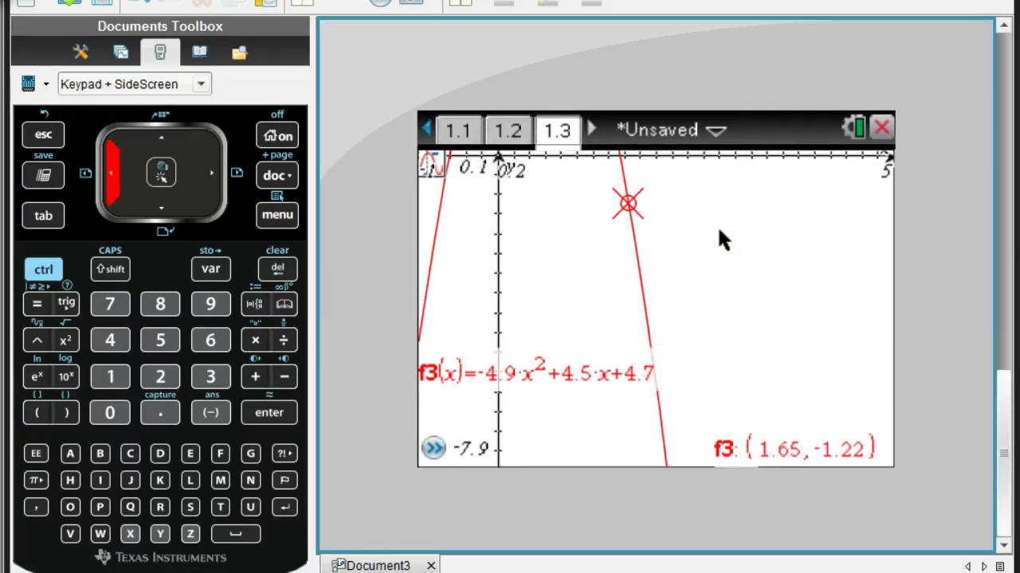
pyautogui.press('Left')
pyautogui.press('Right')
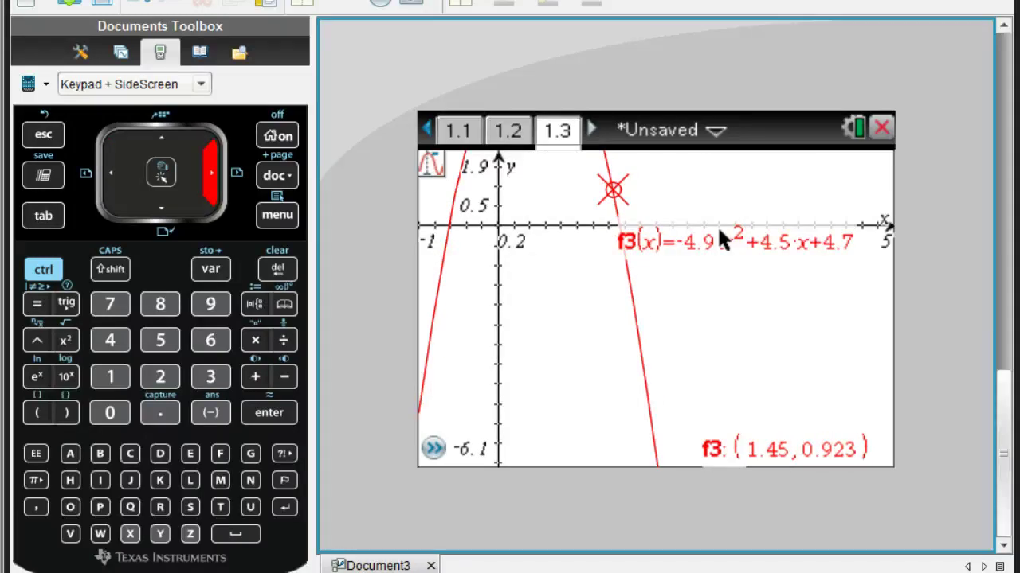
pyautogui.press('Right')
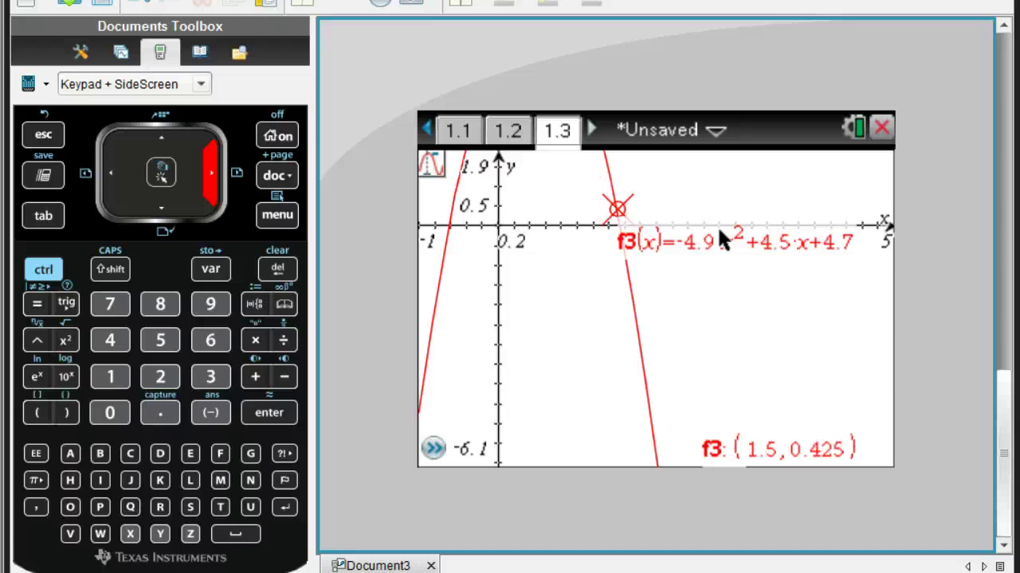
pyautogui.press('Right')
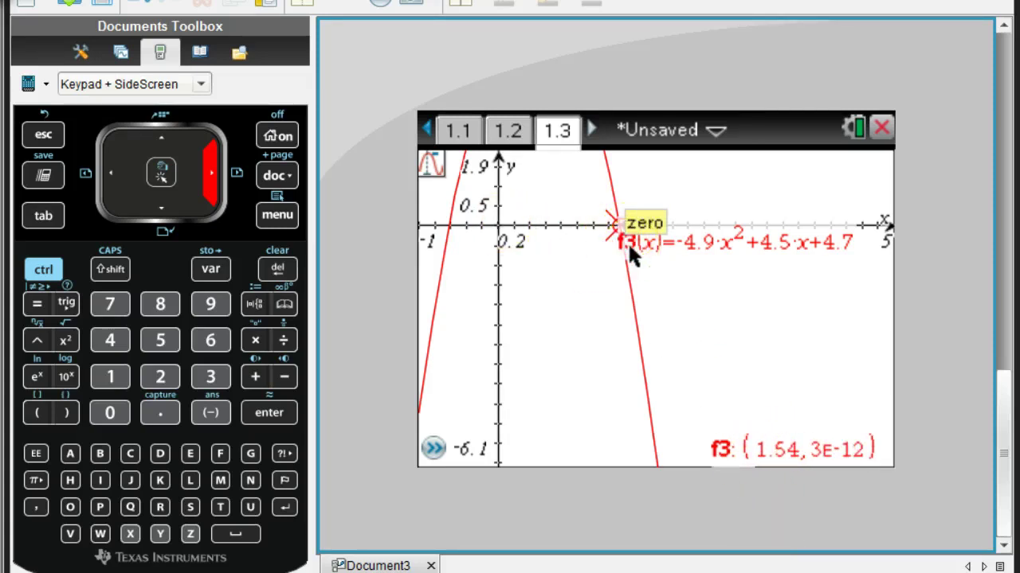
# Switch to the worksheet and handwrite the domain d: 0 ≤ x ≤ 1.54 under Example 3a part b, with an r: label below it
pyautogui.click(409, 567)
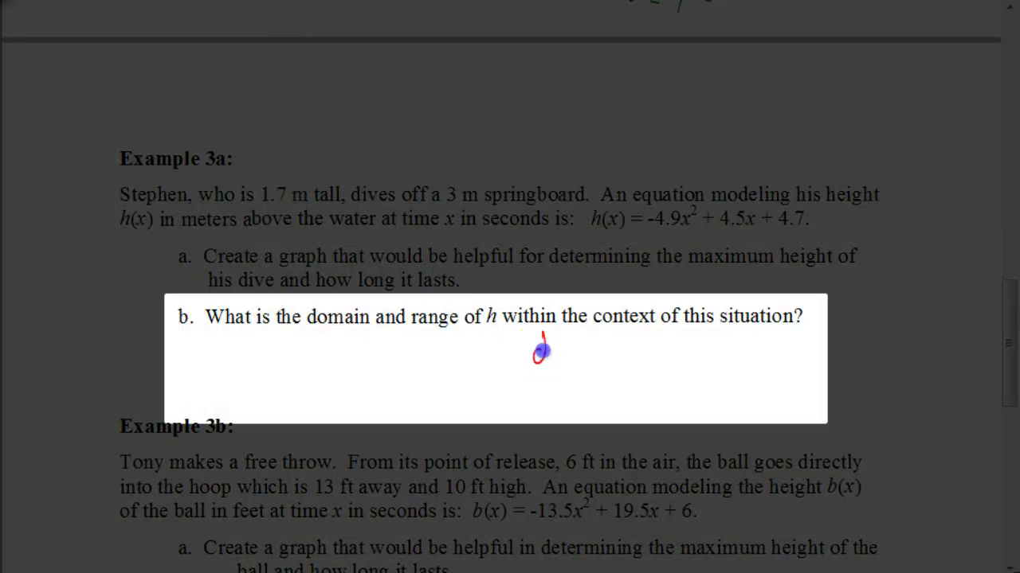
pyautogui.moveTo(597, 340)
pyautogui.mouseDown()
pyautogui.moveTo(635, 355)
pyautogui.moveTo(719, 349)
pyautogui.moveTo(755, 335)
pyautogui.mouseUp()
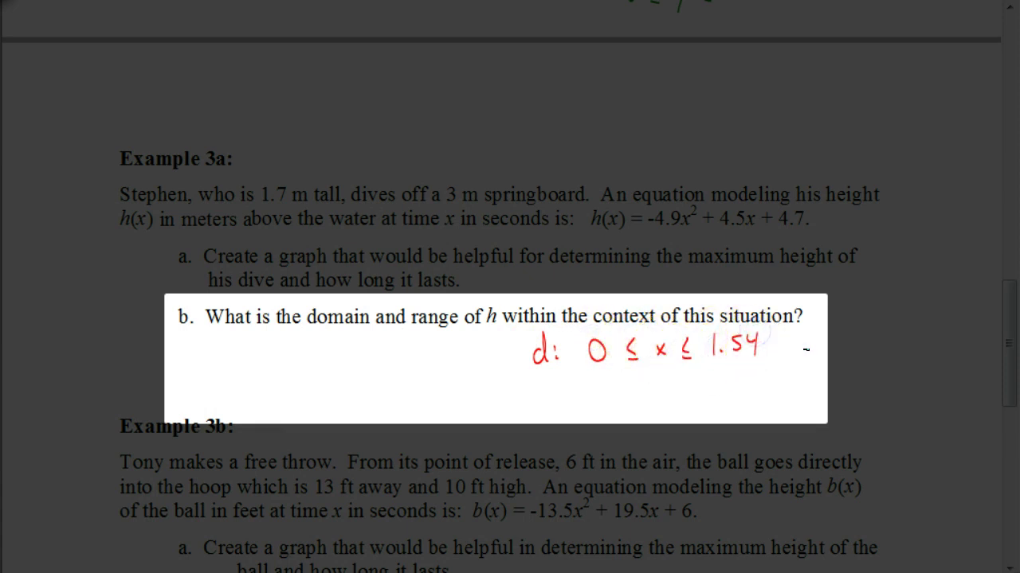
pyautogui.moveTo(537, 402); pyautogui.dragTo(551, 391)
# Switch back to the calculator graph and trace f3 to its maximum point to read the greatest height
pyautogui.hotkey('alt', 'Tab')
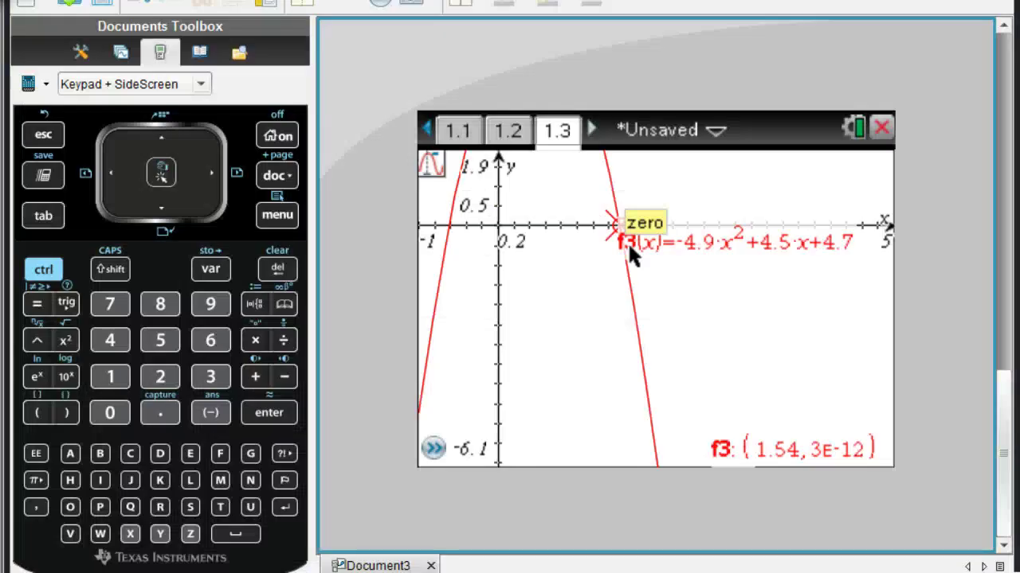
pyautogui.moveTo(617, 224); pyautogui.dragTo(641, 344)
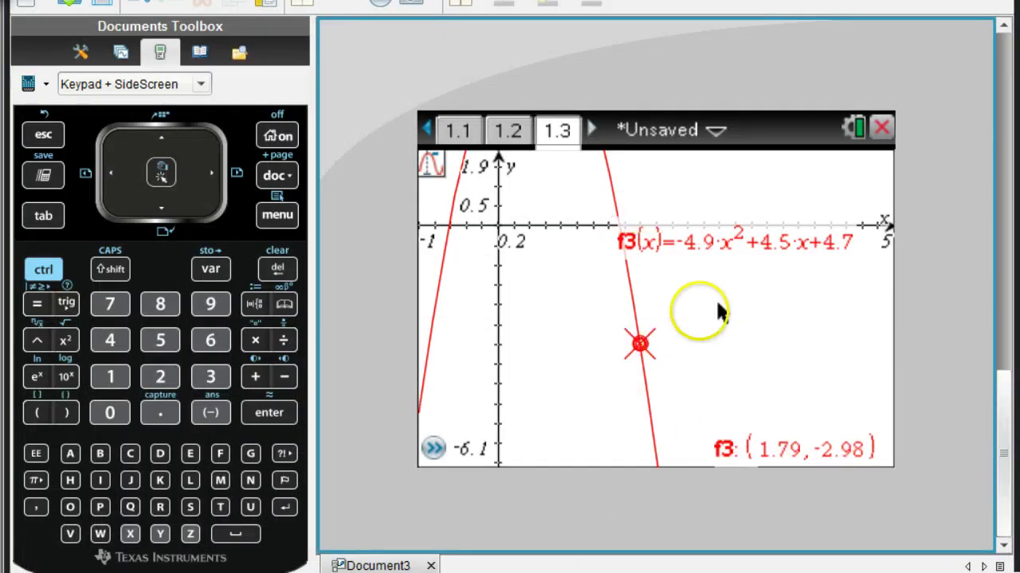
pyautogui.moveTo(707, 307); pyautogui.dragTo(700, 342)
pyautogui.moveTo(539, 264)
pyautogui.mouseDown()
pyautogui.moveTo(539, 275)
pyautogui.moveTo(547, 246)
pyautogui.moveTo(580, 205)
pyautogui.mouseUp()
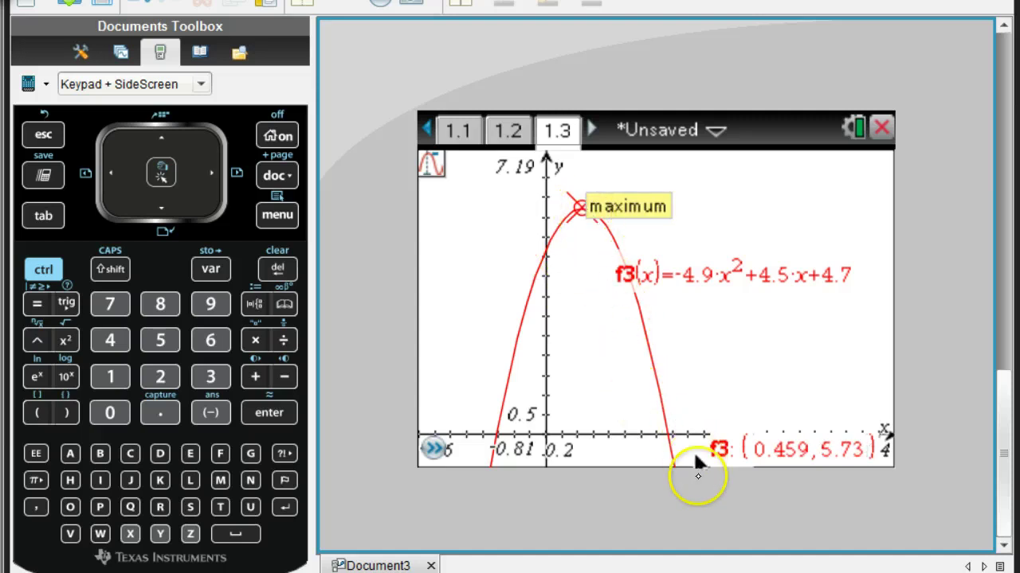
pyautogui.moveTo(662, 409)
pyautogui.mouseDown()
pyautogui.moveTo(693, 348)
pyautogui.moveTo(651, 316)
pyautogui.moveTo(578, 200)
pyautogui.moveTo(591, 212)
pyautogui.mouseUp()
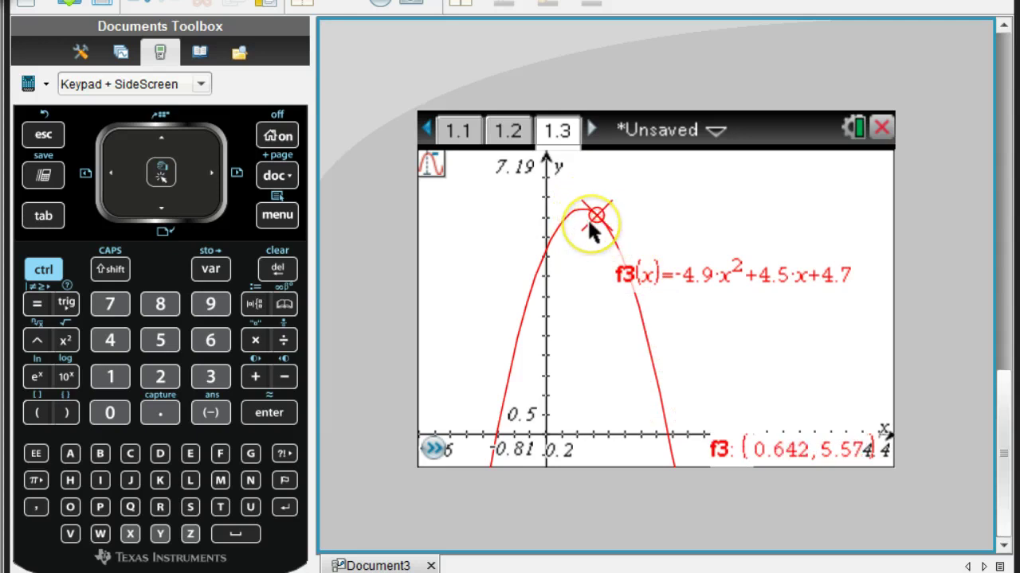
pyautogui.press('Left')
pyautogui.press('Left')
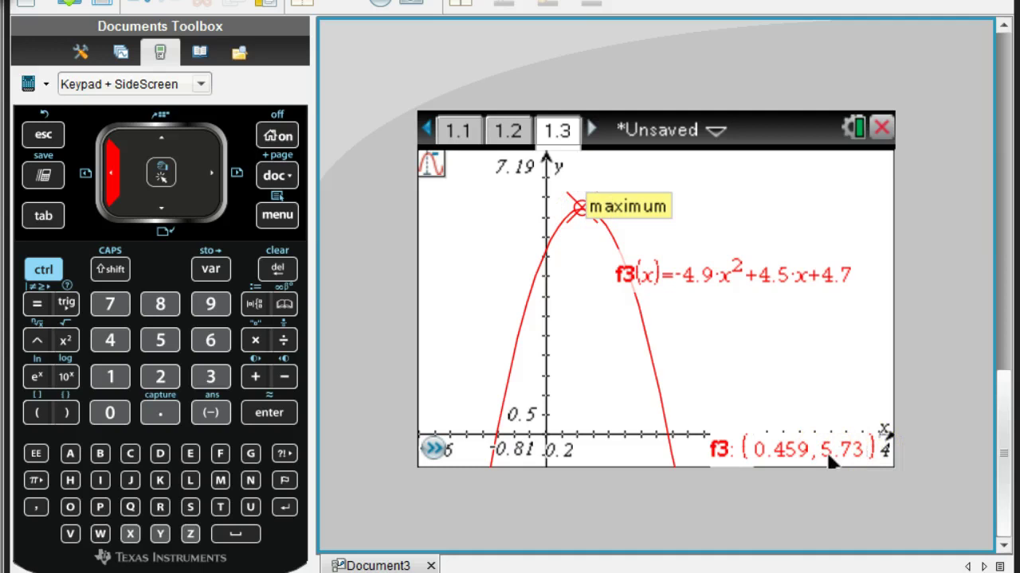
# Switch to the worksheet, handwrite the range 0 ≤ y ≤ 5.73 beside the r: label, and go to the "How do I know I'm making a good graph?" section
pyautogui.hotkey('alt', 'Tab')
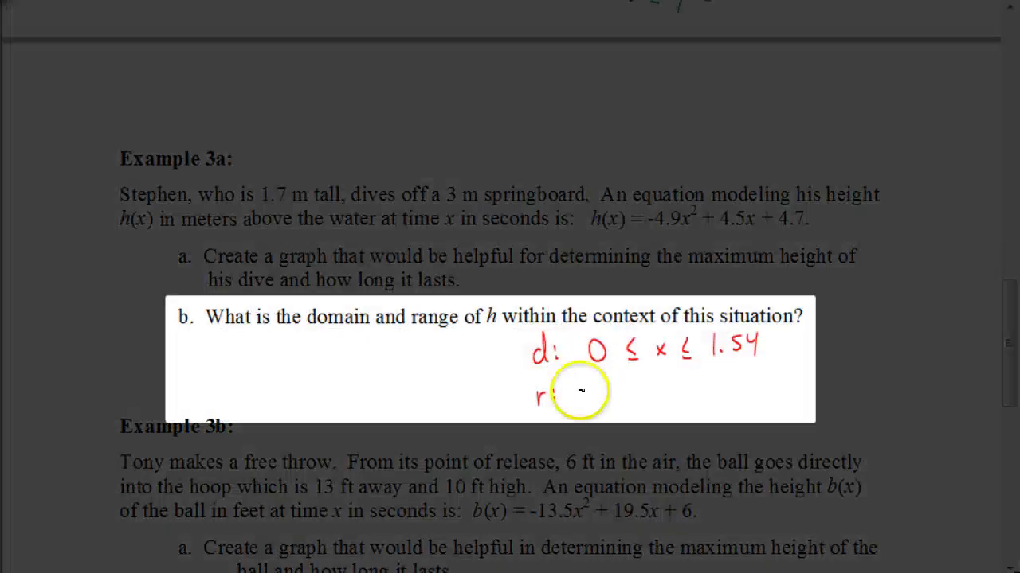
pyautogui.moveTo(587, 387)
pyautogui.mouseDown()
pyautogui.moveTo(634, 384)
pyautogui.moveTo(628, 402)
pyautogui.moveTo(662, 412)
pyautogui.mouseUp()
pyautogui.moveTo(690, 381)
pyautogui.mouseDown()
pyautogui.moveTo(715, 386)
pyautogui.moveTo(714, 399)
pyautogui.moveTo(722, 387)
pyautogui.moveTo(730, 399)
pyautogui.moveTo(751, 385)
pyautogui.mouseUp()
pyautogui.click(732, 396)
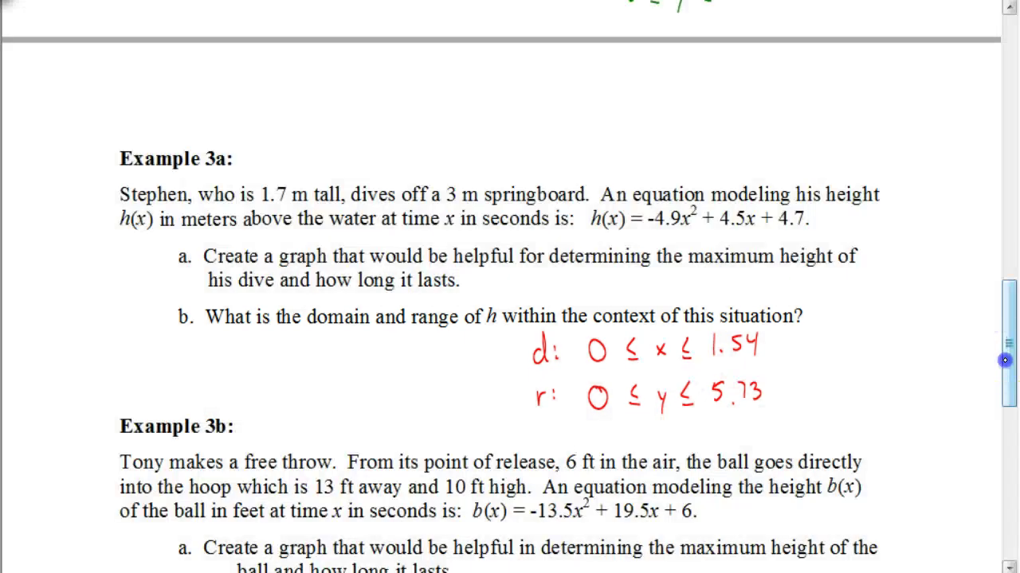
pyautogui.moveTo(1006, 348); pyautogui.dragTo(986, 526)
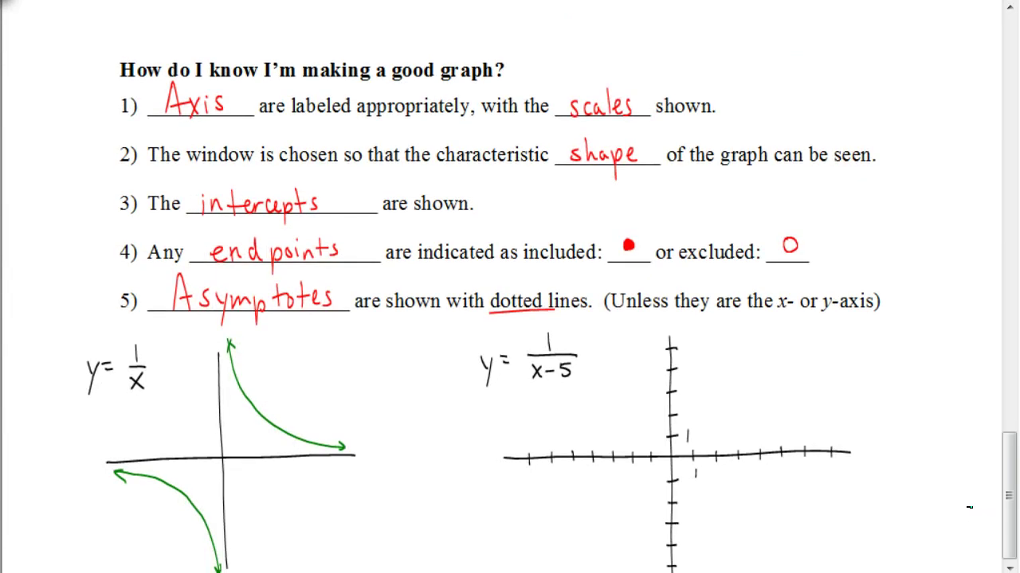